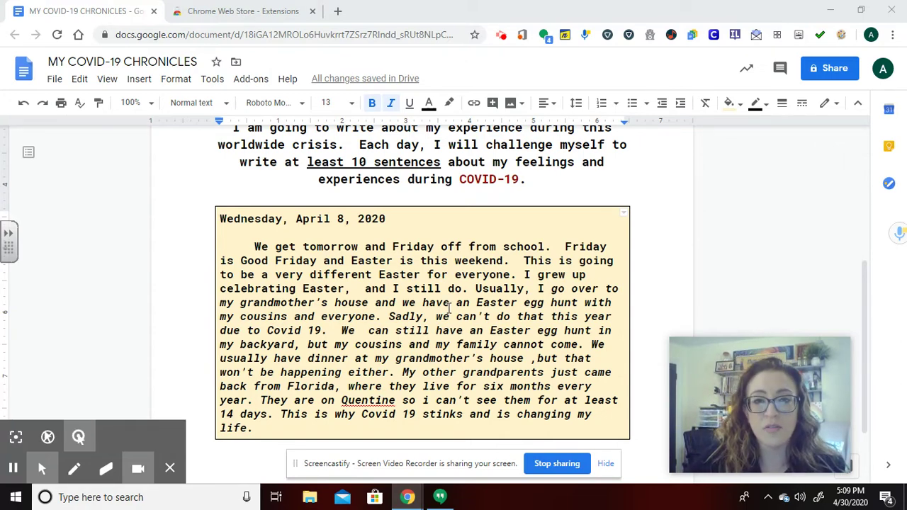
Bring the Wednesday, April 8, 2020 journal entry into view and open the Web Paint annotation tools over the document
{"action": "scroll", "coordinate": [449, 308], "scroll_direction": "up", "scroll_amount": 1}
{"action": "scroll", "coordinate": [469, 217], "scroll_direction": "up", "scroll_amount": 2}
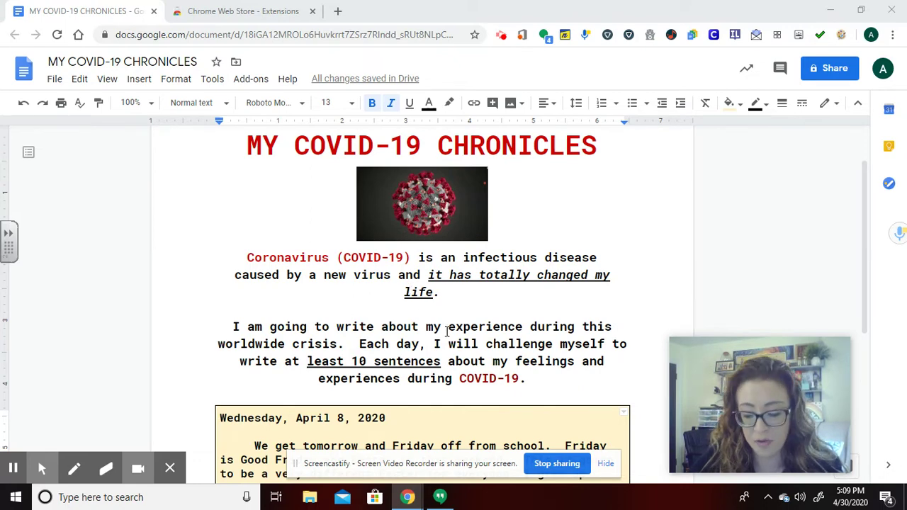
{"action": "scroll", "coordinate": [367, 315], "scroll_direction": "down", "scroll_amount": 1}
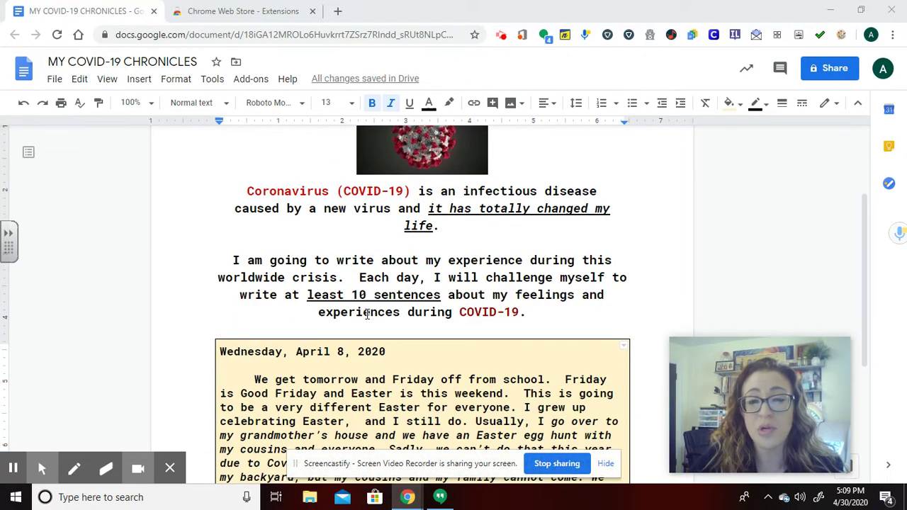
{"action": "scroll", "coordinate": [346, 355], "scroll_direction": "down", "scroll_amount": 1}
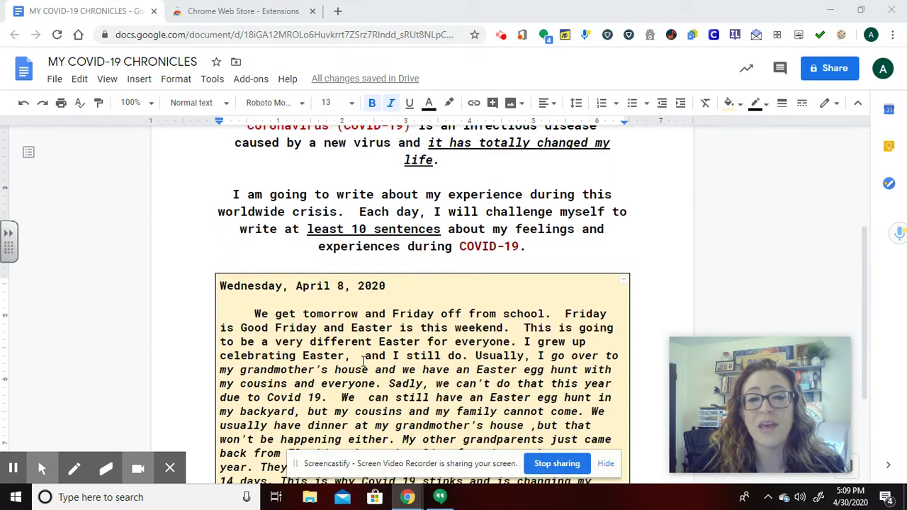
{"action": "scroll", "coordinate": [446, 340], "scroll_direction": "down", "scroll_amount": 1}
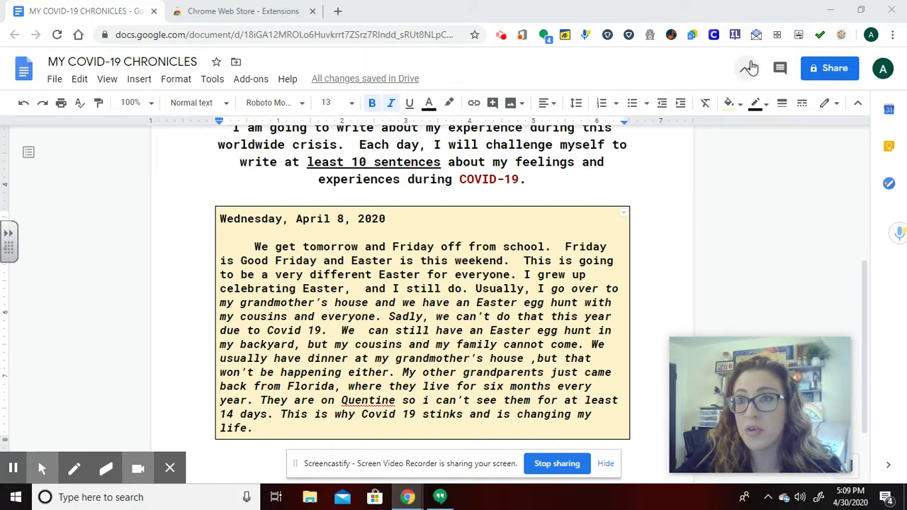
{"action": "left_click", "coordinate": [842, 35]}
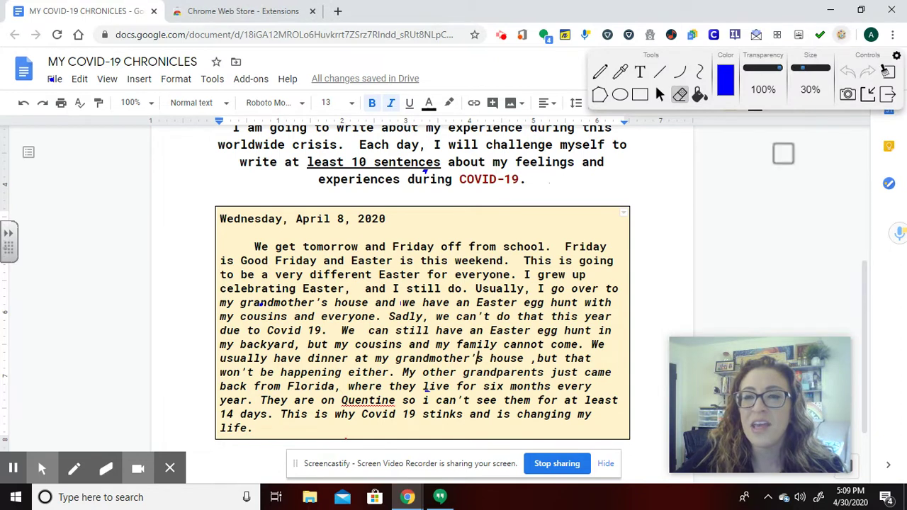
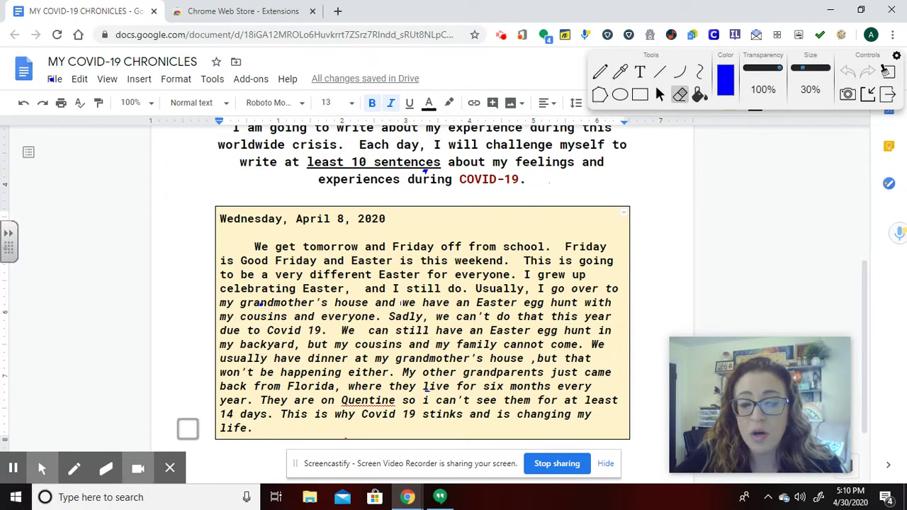
Choose the Pencil tool and set the drawing colour to red
{"action": "left_click", "coordinate": [605, 78]}
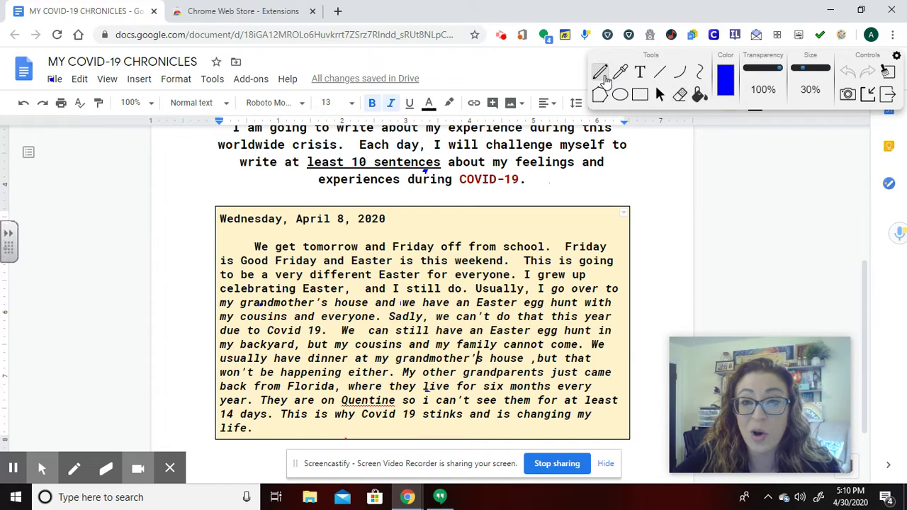
{"action": "left_click", "coordinate": [727, 89]}
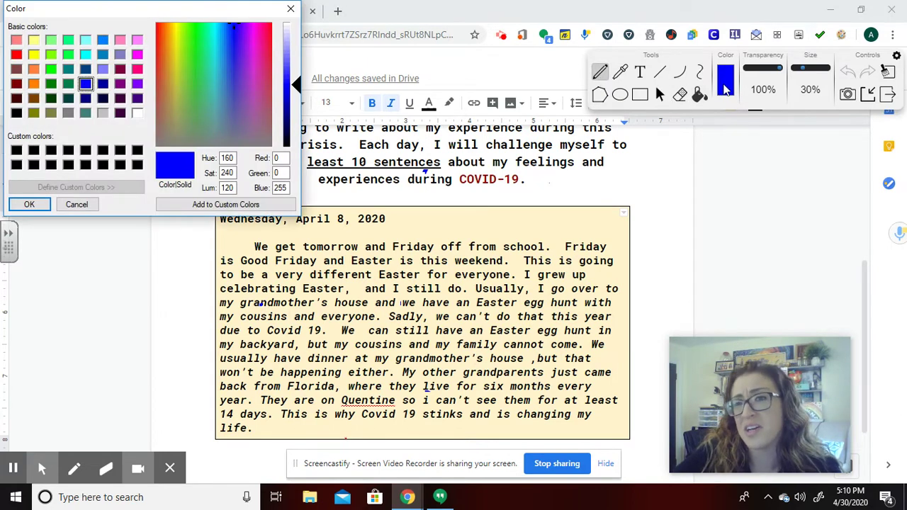
{"action": "left_click", "coordinate": [17, 55]}
{"action": "left_click", "coordinate": [28, 204]}
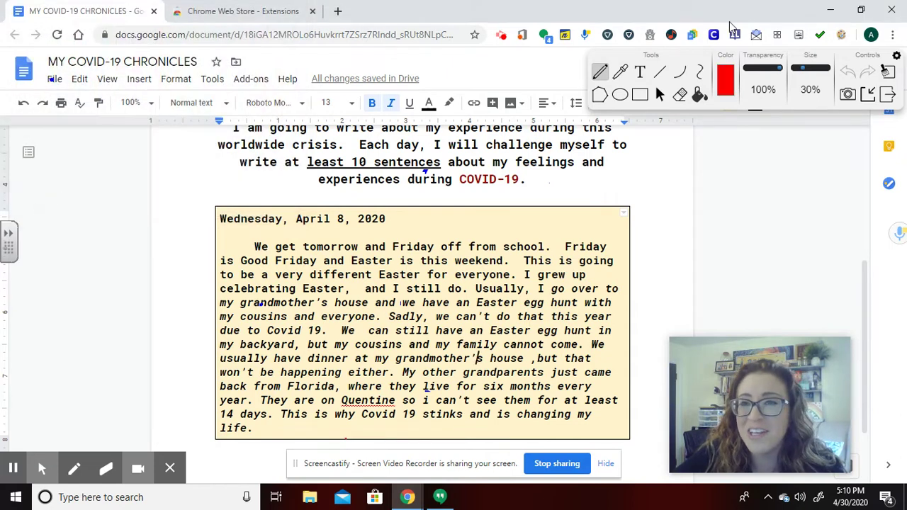
Circle the word "Quentine" freehand in red and undo the mark
{"action": "left_click_drag", "start_coordinate": [802, 71], "coordinate": [805, 74]}
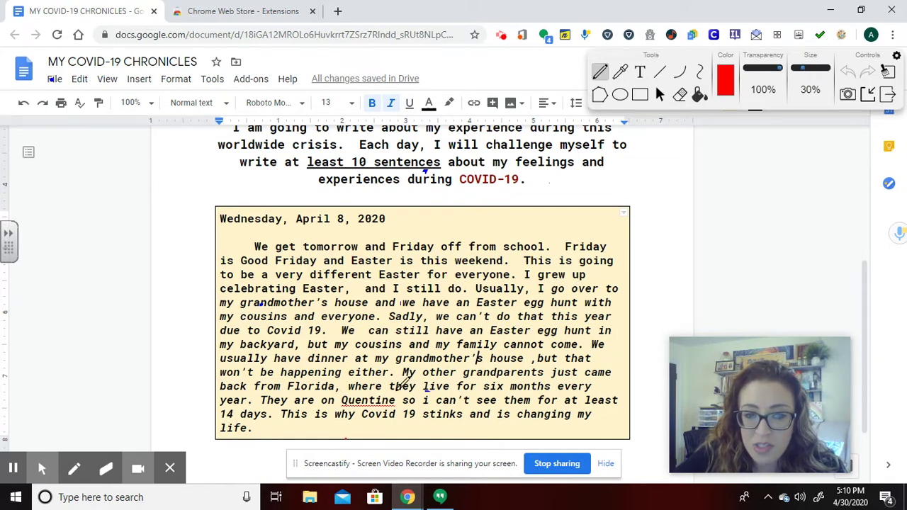
{"action": "mouse_move", "coordinate": [404, 382]}
{"action": "left_mouse_down"}
{"action": "mouse_move", "coordinate": [355, 391]}
{"action": "mouse_move", "coordinate": [363, 382]}
{"action": "mouse_move", "coordinate": [354, 411]}
{"action": "mouse_move", "coordinate": [400, 398]}
{"action": "mouse_move", "coordinate": [344, 397]}
{"action": "left_mouse_up"}
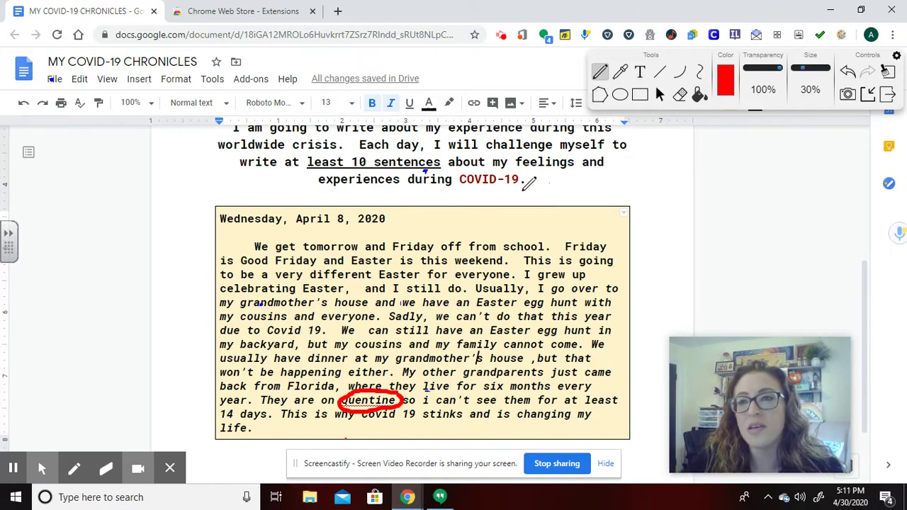
{"action": "left_click", "coordinate": [848, 74]}
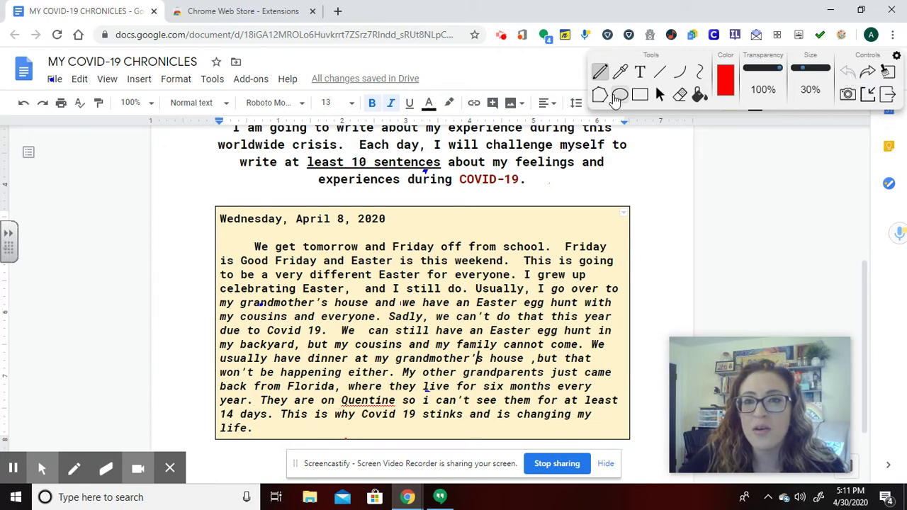
Draw a red ellipse around "Quentine" and add the text label "Spelling Error" beneath it
{"action": "left_click", "coordinate": [618, 95]}
{"action": "left_click_drag", "start_coordinate": [335, 391], "coordinate": [408, 412]}
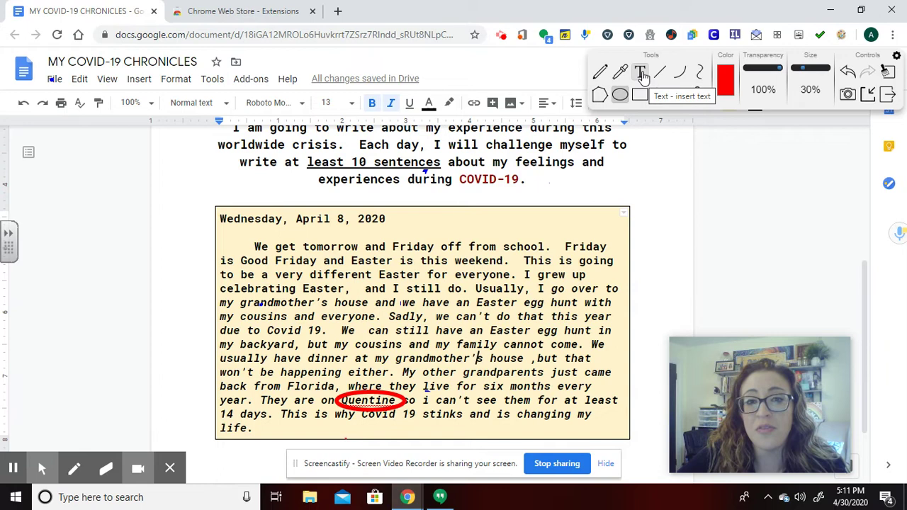
{"action": "left_click", "coordinate": [642, 77]}
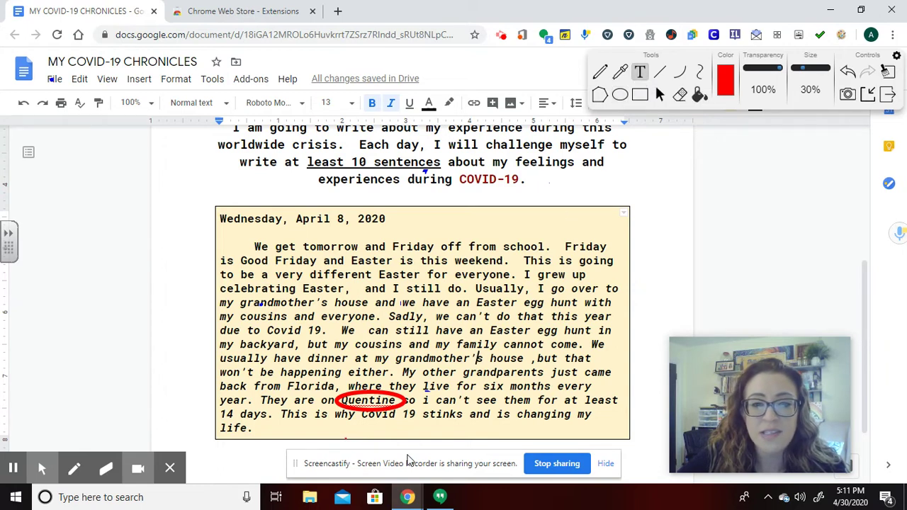
{"action": "left_click", "coordinate": [368, 440]}
{"action": "type", "text": "Spelling Error"}
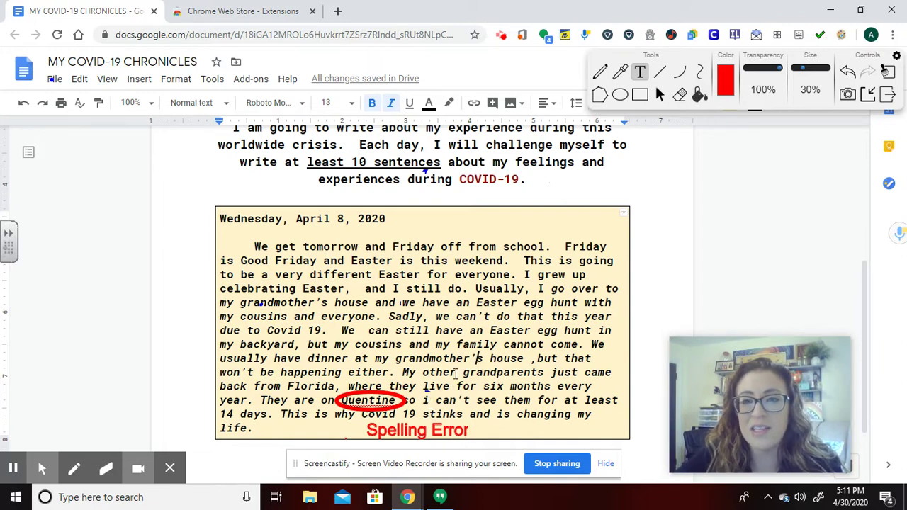
Change the drawing colour to blue and draw an ellipse around the lowercase "i" before "can't see them"
{"action": "left_click", "coordinate": [620, 95]}
{"action": "left_click", "coordinate": [724, 84]}
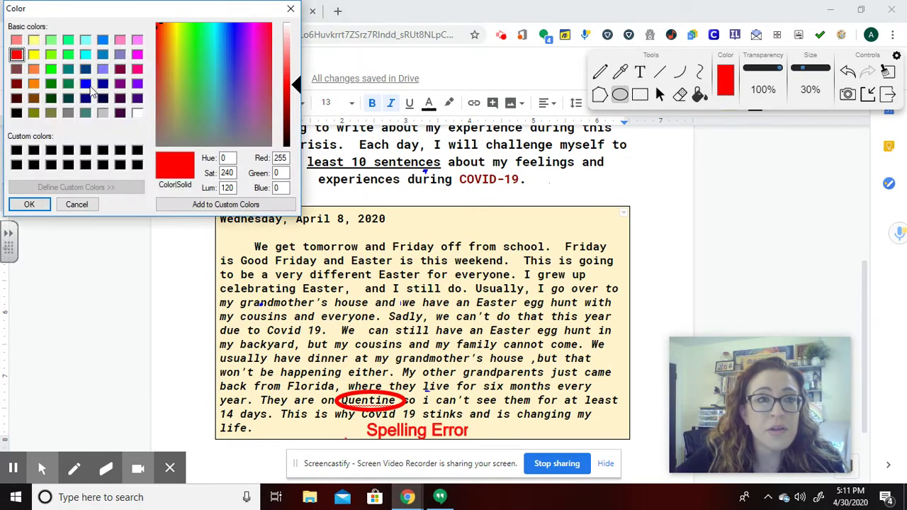
{"action": "left_click", "coordinate": [85, 83]}
{"action": "left_click", "coordinate": [29, 204]}
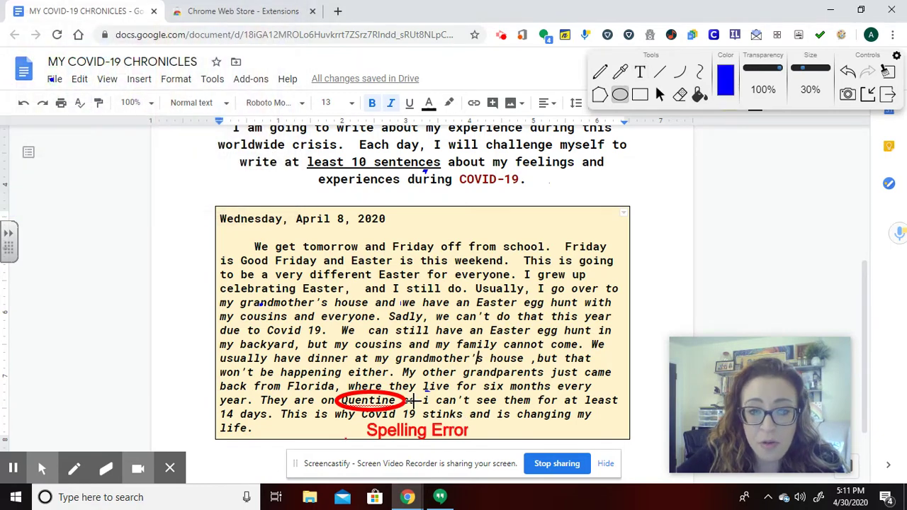
{"action": "left_click_drag", "start_coordinate": [420, 391], "coordinate": [433, 414]}
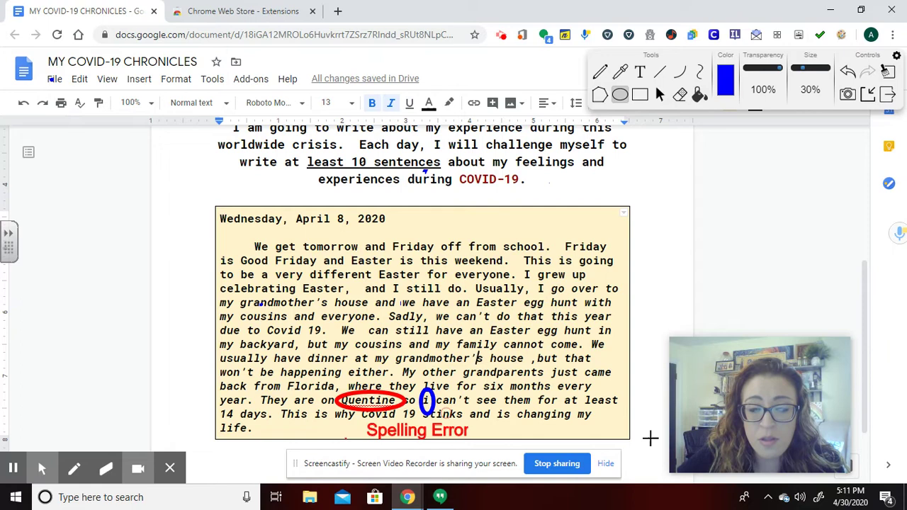
Add the blue text label "Capitalize" below the circled "i", to the right of the "Spelling Error" label
{"action": "left_click", "coordinate": [640, 71]}
{"action": "left_click", "coordinate": [530, 430]}
{"action": "type", "text": "Capitalize"}
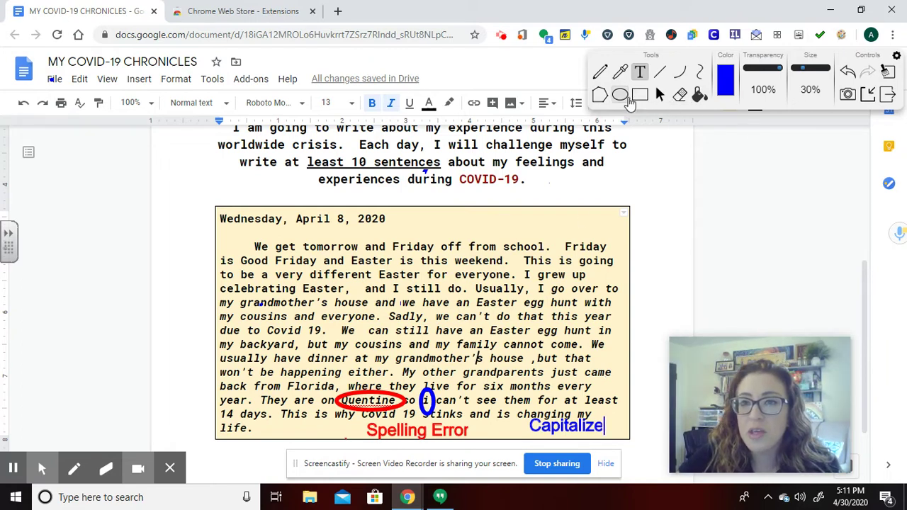
Draw a blue rectangle around the first four lines of the journal entry's paragraph
{"action": "left_click", "coordinate": [607, 100]}
{"action": "left_click", "coordinate": [625, 84]}
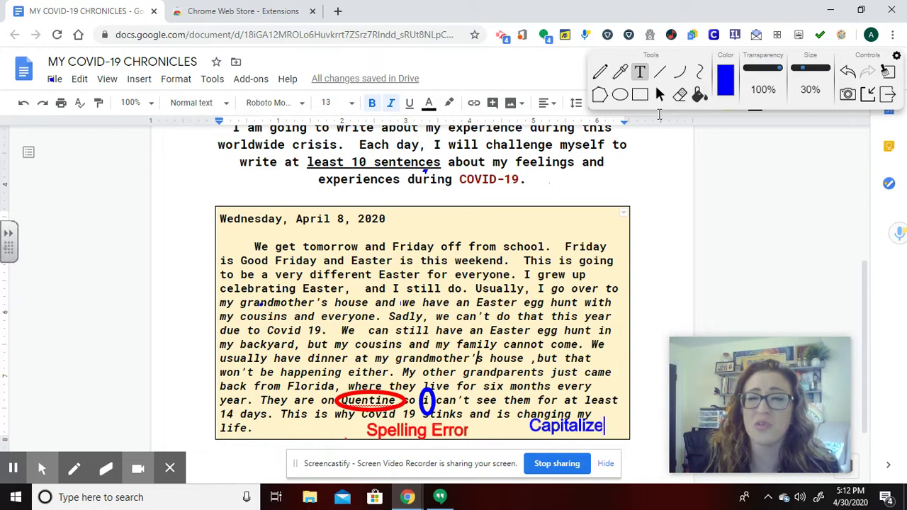
{"action": "left_click", "coordinate": [640, 95]}
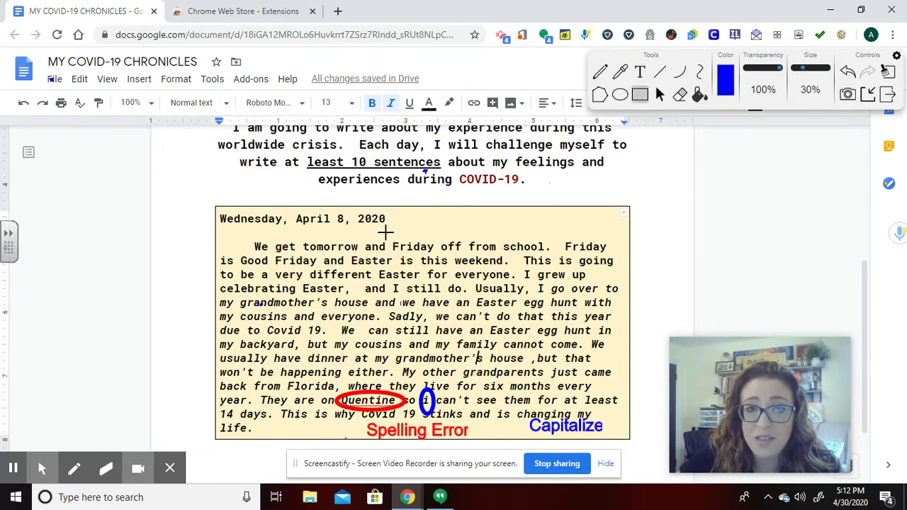
{"action": "left_click_drag", "start_coordinate": [217, 239], "coordinate": [423, 291]}
{"action": "left_click_drag", "start_coordinate": [498, 296], "coordinate": [608, 295]}
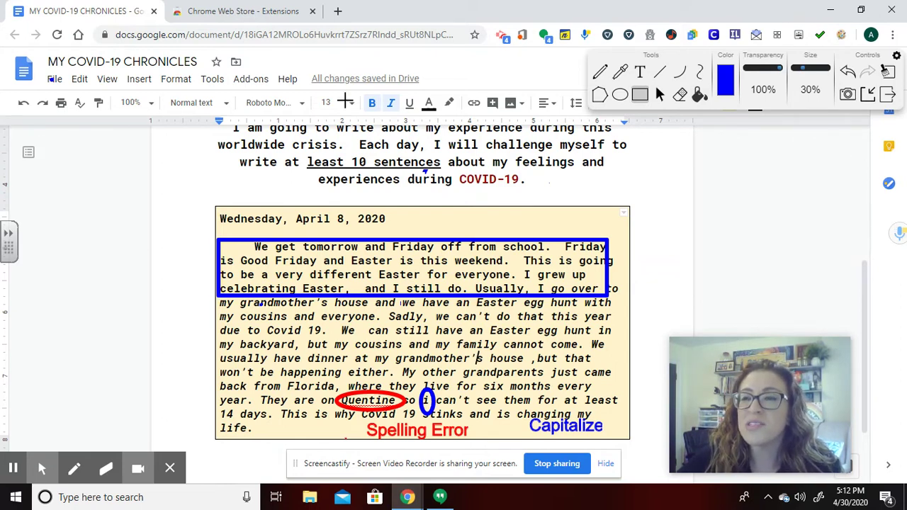
Take a screenshot of the annotated page and copy the resulting image to the clipboard
{"action": "left_click", "coordinate": [847, 95]}
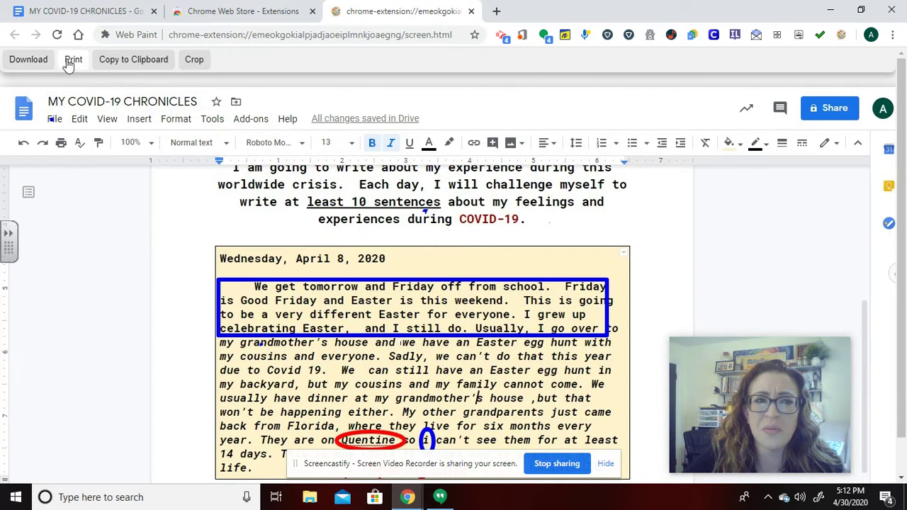
{"action": "left_click", "coordinate": [136, 64]}
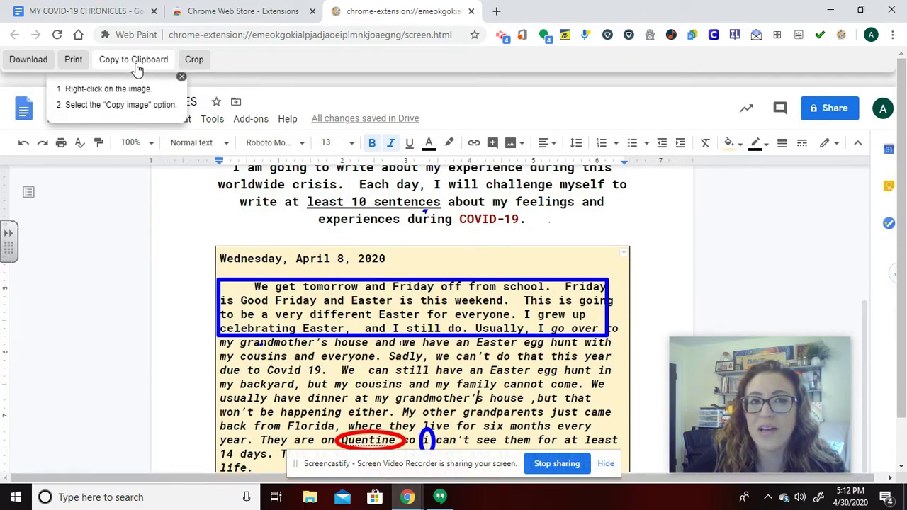
{"action": "right_click", "coordinate": [405, 337]}
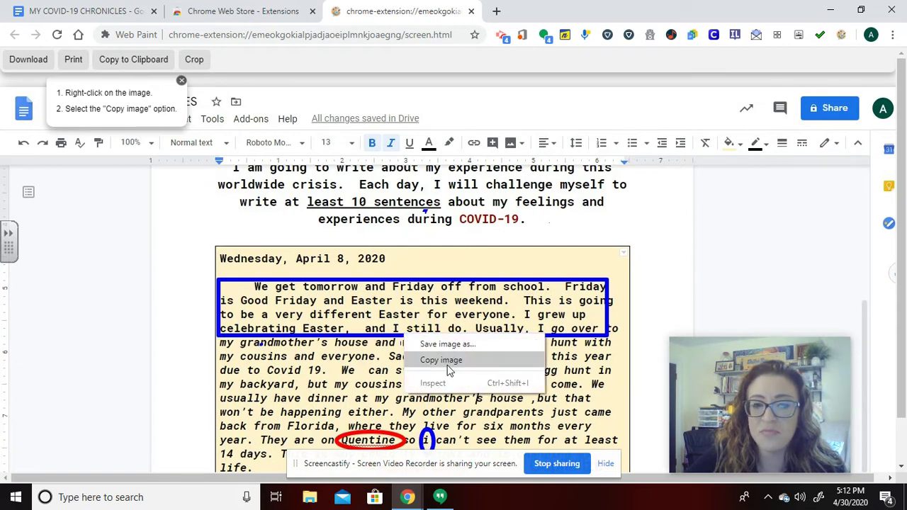
{"action": "left_click", "coordinate": [446, 361]}
Exit Web Paint on the original document and paste the copied screenshot on a new line below the journal entry
{"action": "left_click", "coordinate": [96, 10]}
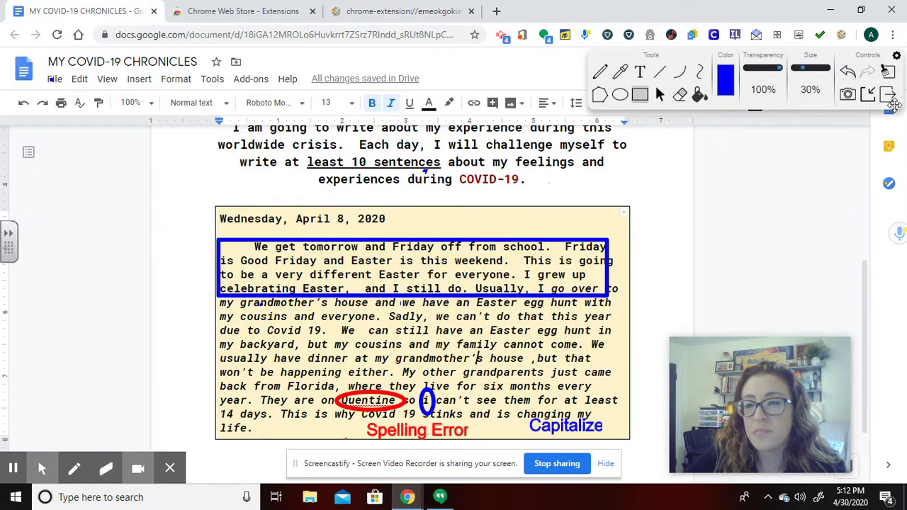
{"action": "left_click", "coordinate": [889, 95]}
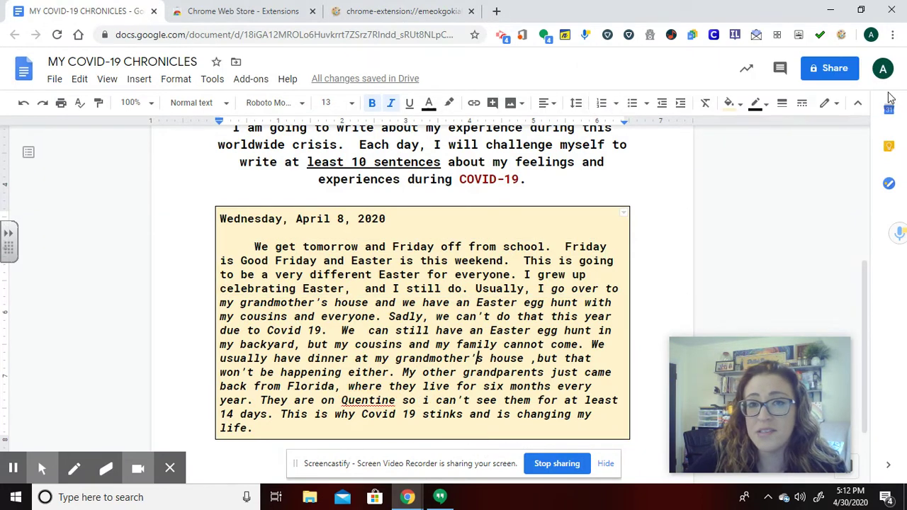
{"action": "scroll", "coordinate": [636, 343], "scroll_direction": "down", "scroll_amount": 2}
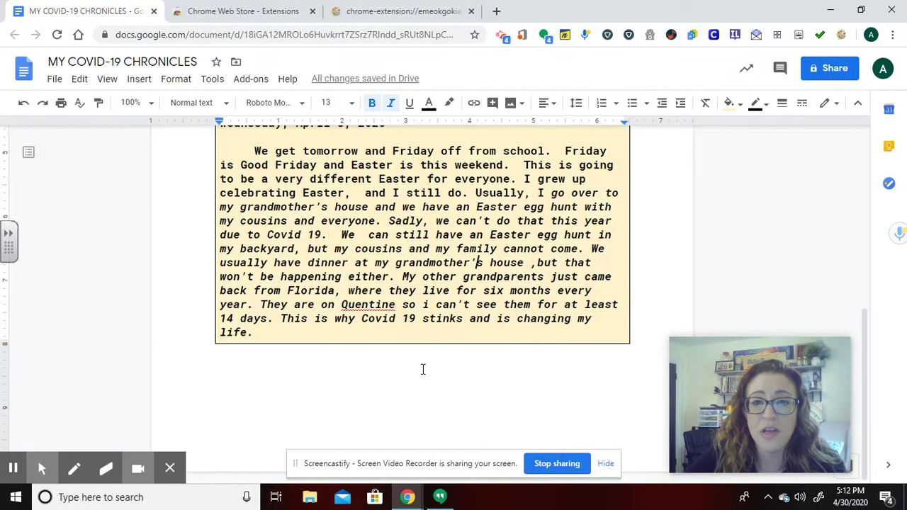
{"action": "left_click", "coordinate": [424, 363]}
{"action": "key", "text": "Return"}
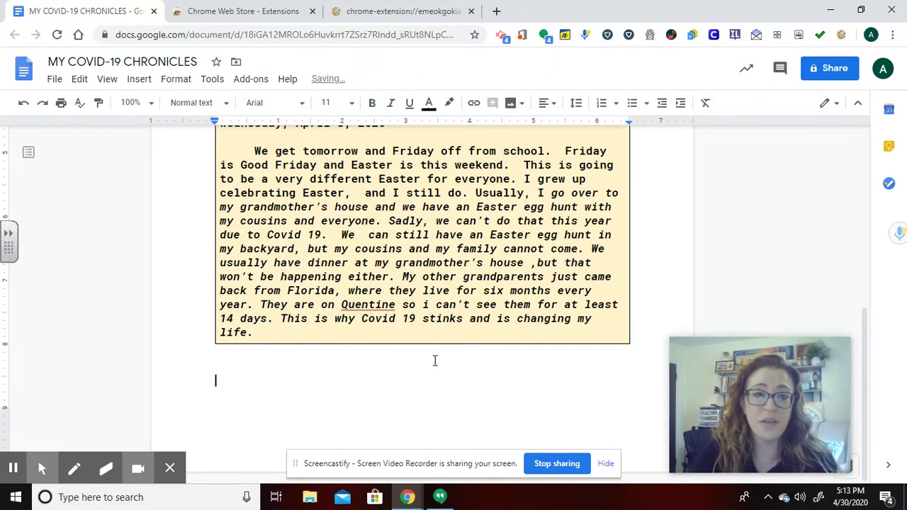
{"action": "key", "text": "ctrl+v"}
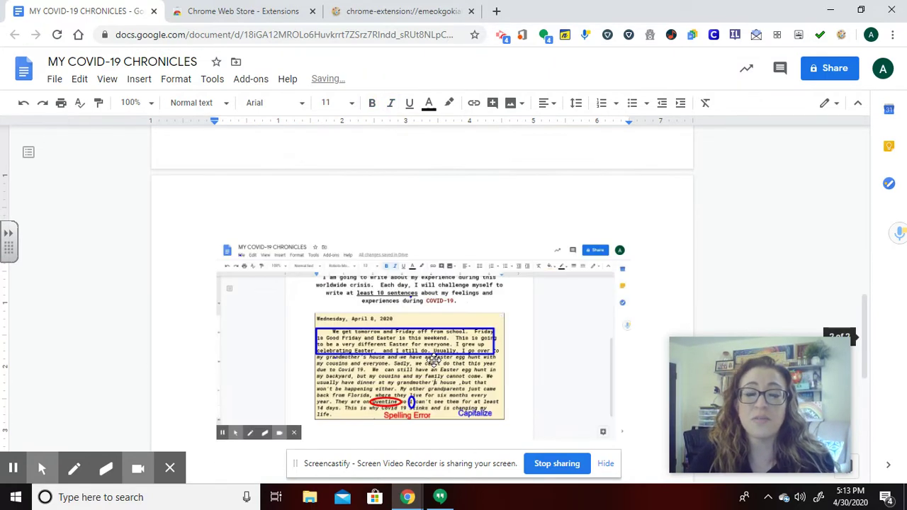
Examine the pasted annotated screenshot and compare it with the original journal entry above it
{"action": "left_click", "coordinate": [408, 312]}
{"action": "scroll", "coordinate": [418, 315], "scroll_direction": "down", "scroll_amount": 3}
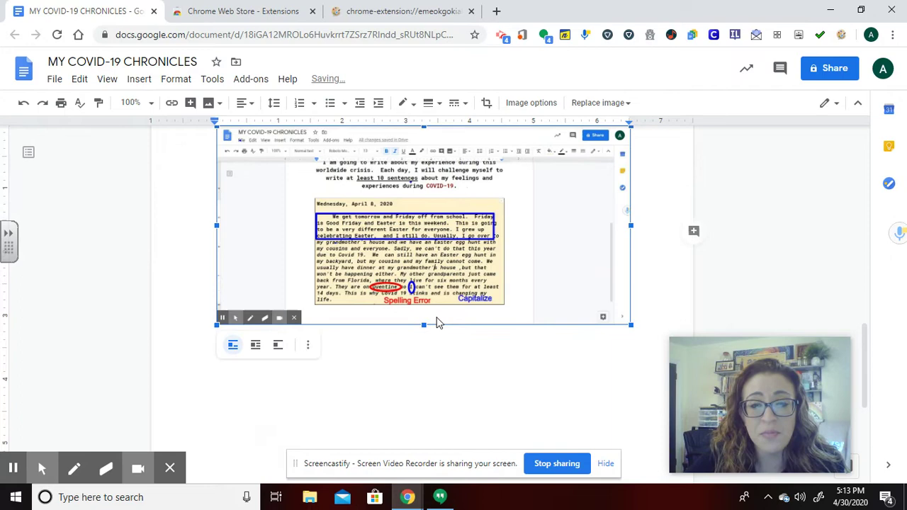
{"action": "scroll", "coordinate": [437, 316], "scroll_direction": "up", "scroll_amount": 1}
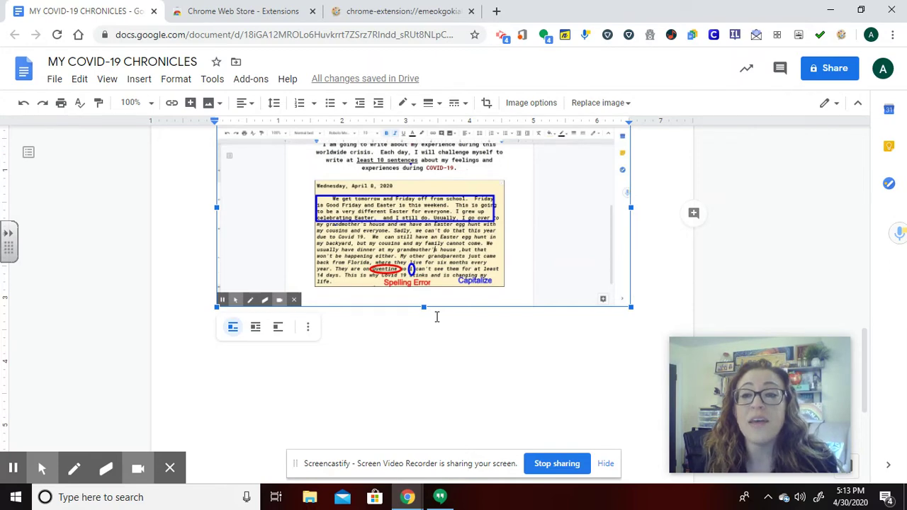
{"action": "left_click", "coordinate": [423, 338]}
{"action": "scroll", "coordinate": [423, 338], "scroll_direction": "up", "scroll_amount": 1}
{"action": "left_click", "coordinate": [389, 147]}
{"action": "scroll", "coordinate": [258, 162], "scroll_direction": "up", "scroll_amount": 2}
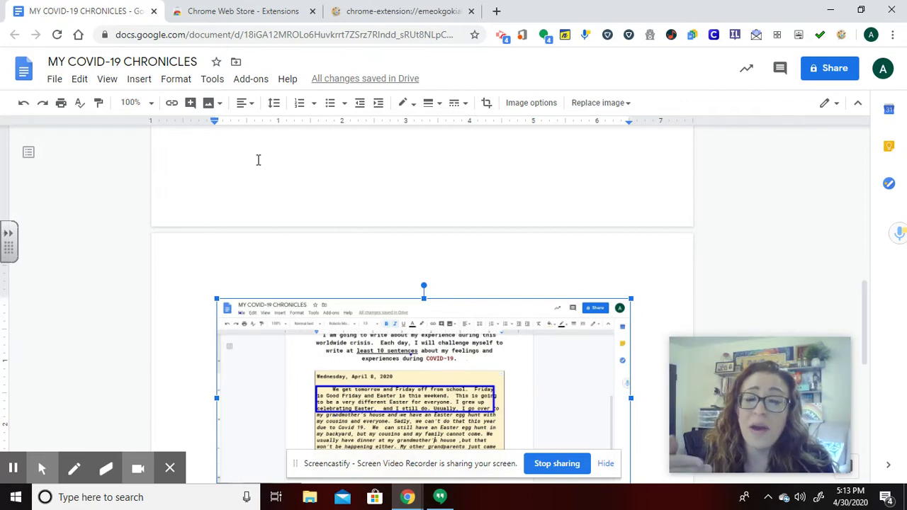
{"action": "scroll", "coordinate": [337, 381], "scroll_direction": "down", "scroll_amount": 1}
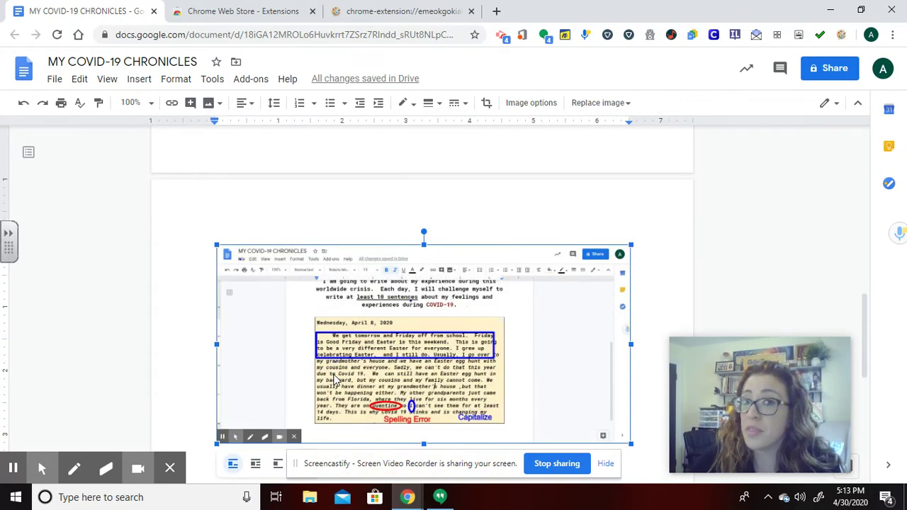
{"action": "left_click", "coordinate": [236, 205]}
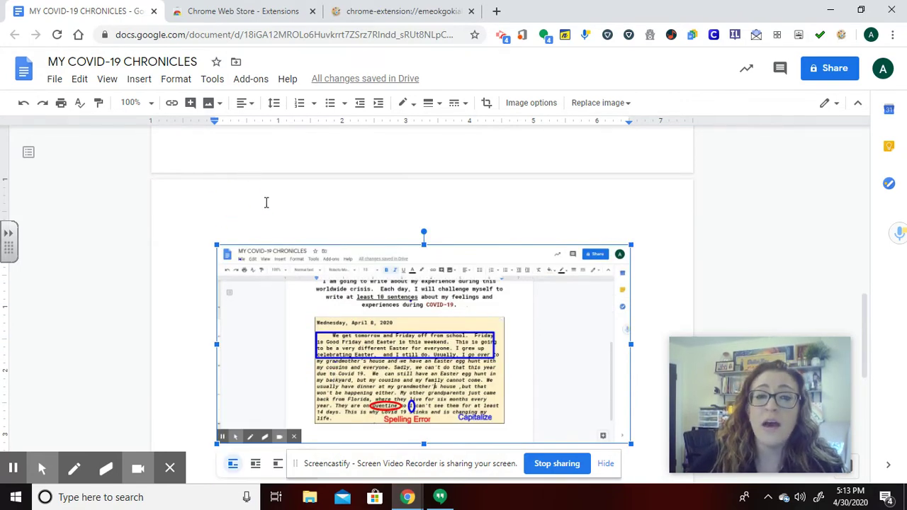
{"action": "scroll", "coordinate": [265, 203], "scroll_direction": "down", "scroll_amount": 3}
{"action": "scroll", "coordinate": [266, 204], "scroll_direction": "up", "scroll_amount": 1}
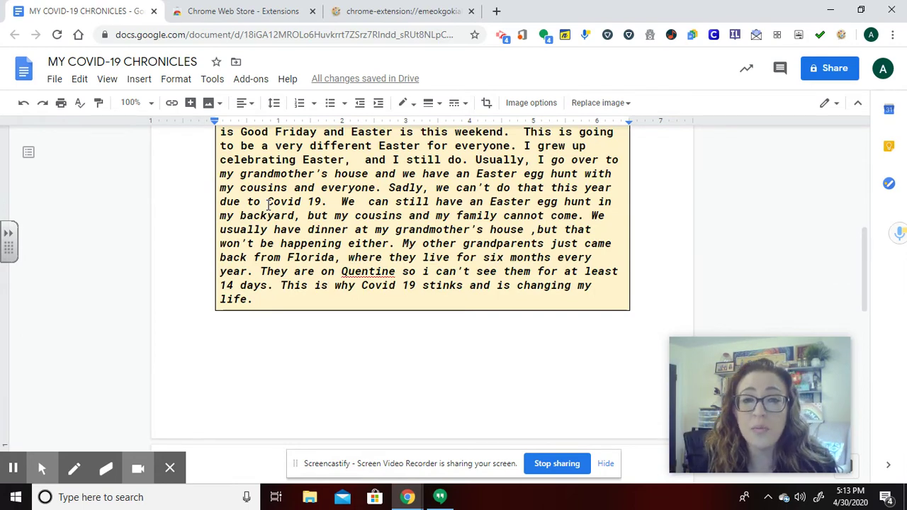